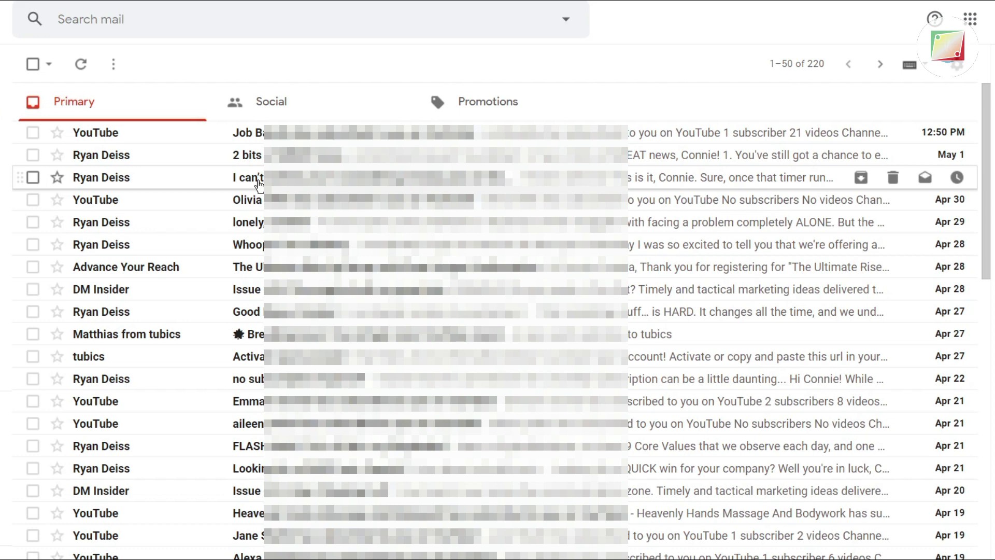
Open the newest YouTube subscriber email and bring up its More actions menu.
left_click(283, 136)
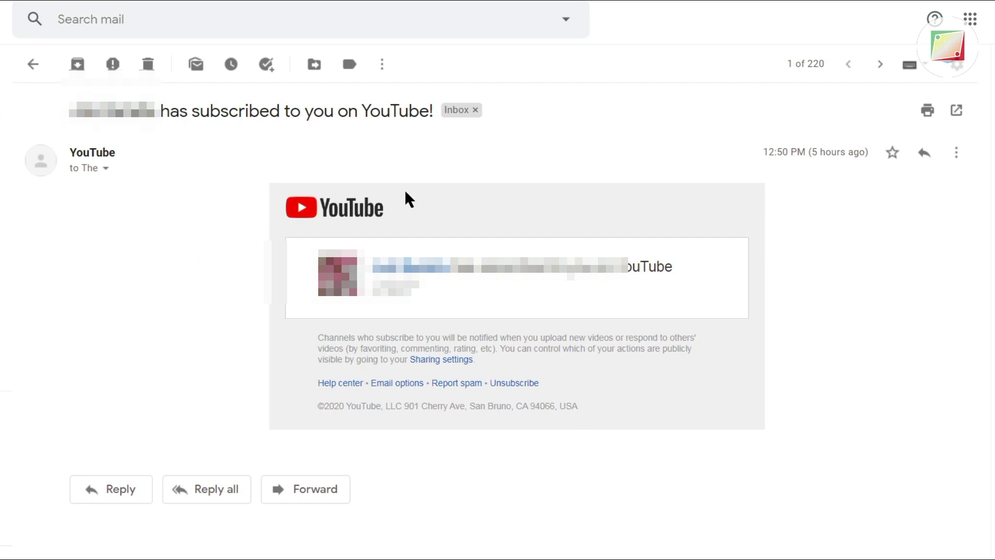
left_click(959, 154)
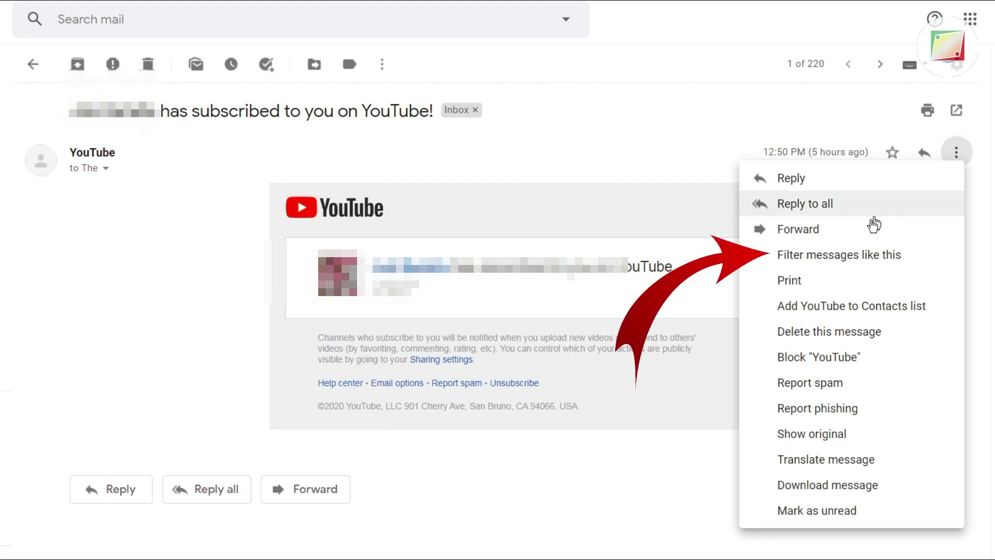
Start a filter from the YouTube sender with From trimmed to youtube.com, then continue to actions.
left_click(851, 259)
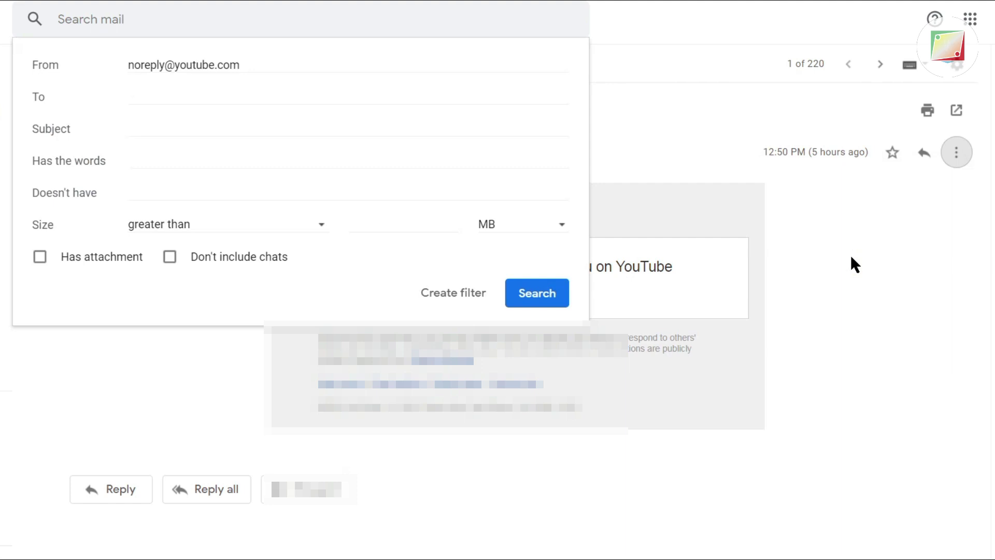
left_click_drag(128, 65, 174, 65)
key("BackSpace")
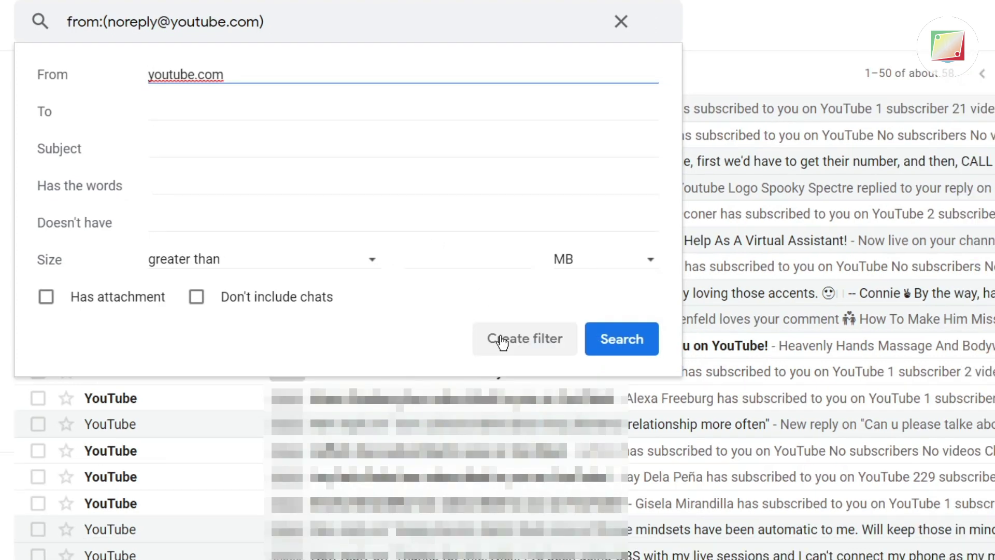
left_click(502, 341)
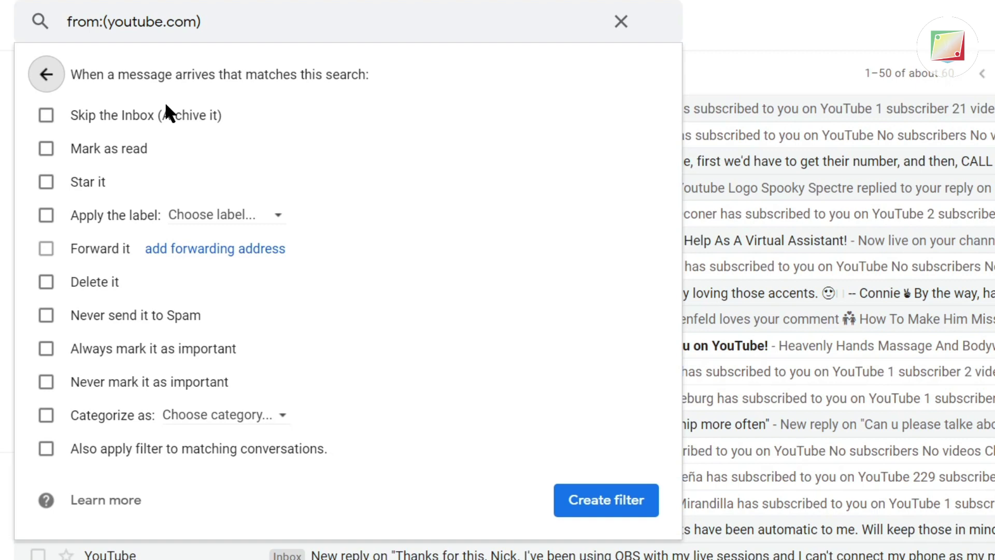
Make the filter skip the Inbox and apply a new 'YouTube Notifications' label.
left_click(125, 111)
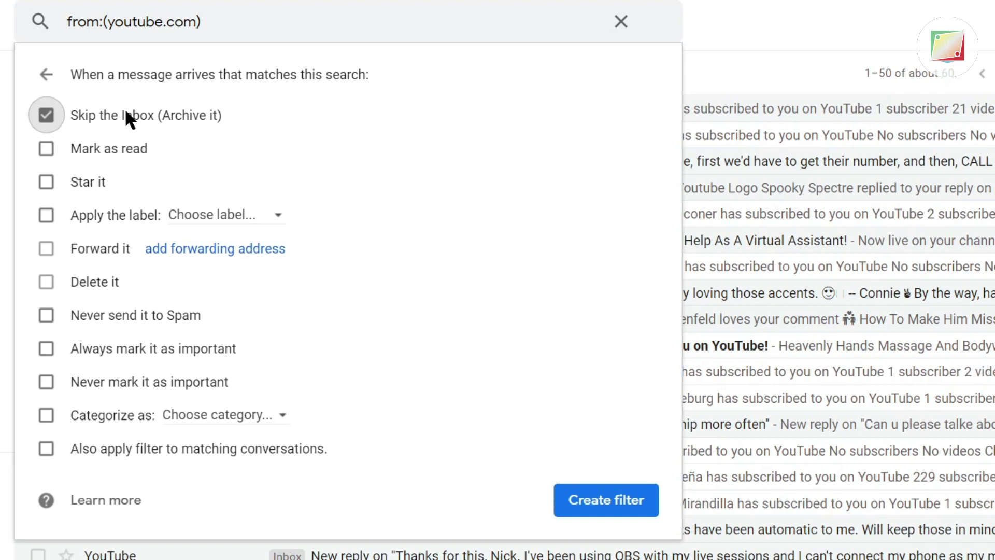
left_click(118, 213)
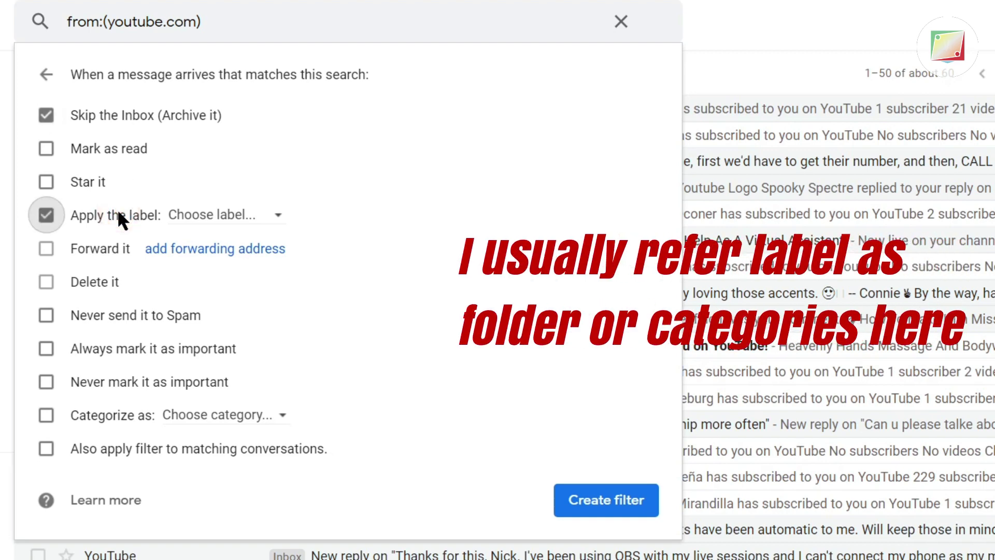
left_click(185, 222)
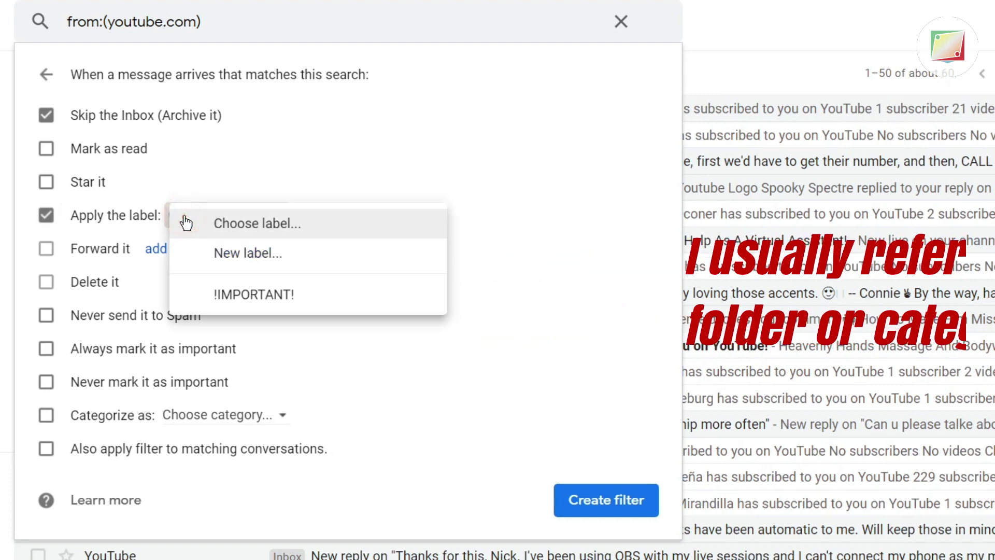
left_click(310, 256)
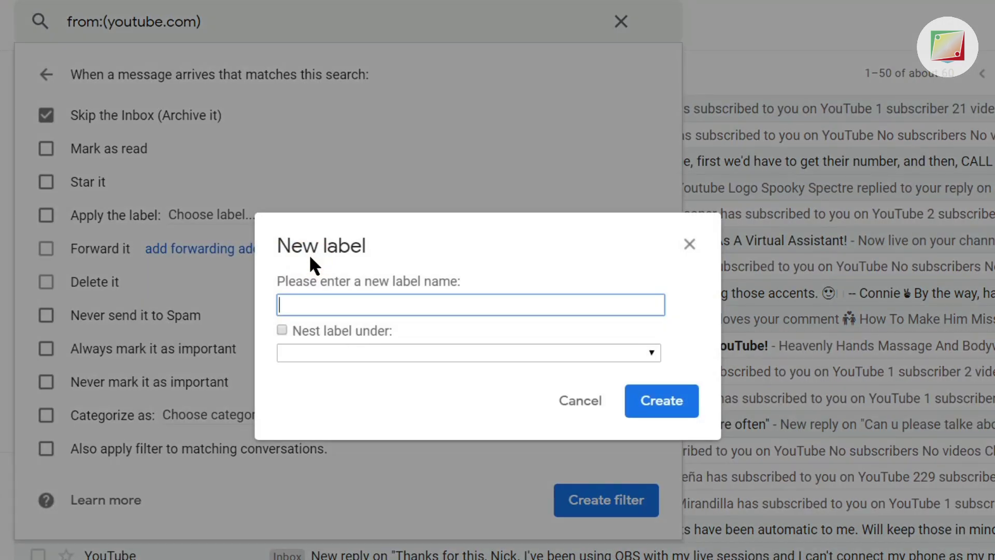
type("YouTube Notifications")
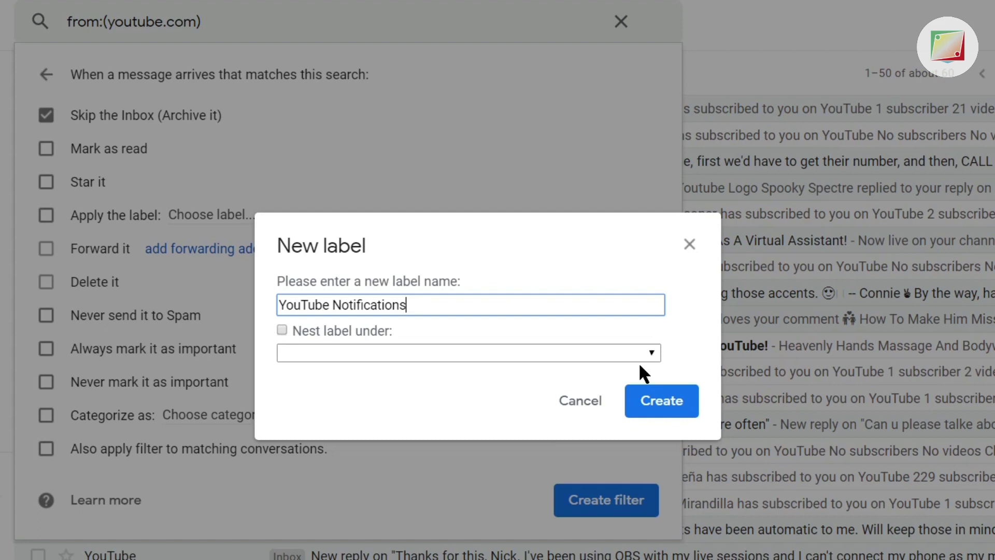
left_click(654, 403)
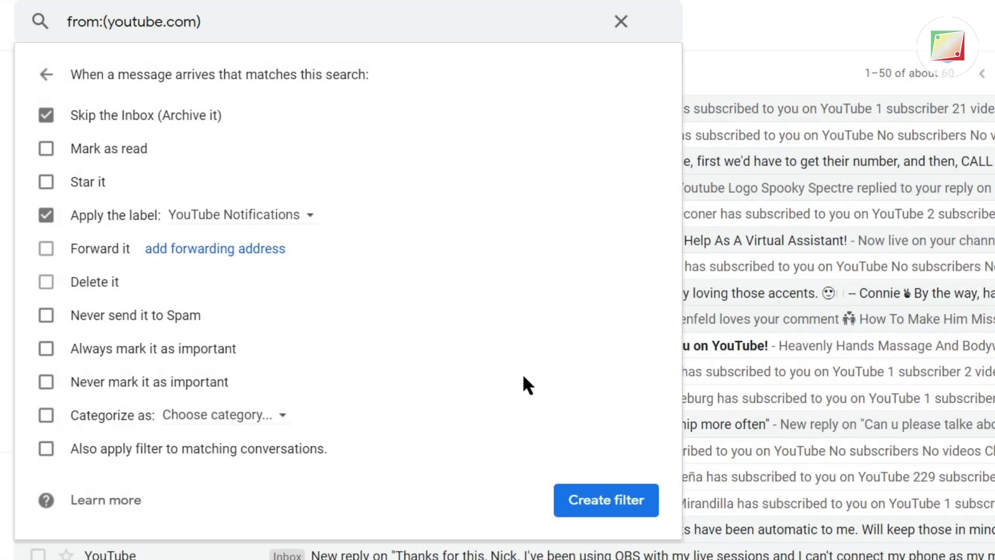
Add Never send it to Spam and apply to matching conversations, then save the youtube.com filter.
left_click(46, 316)
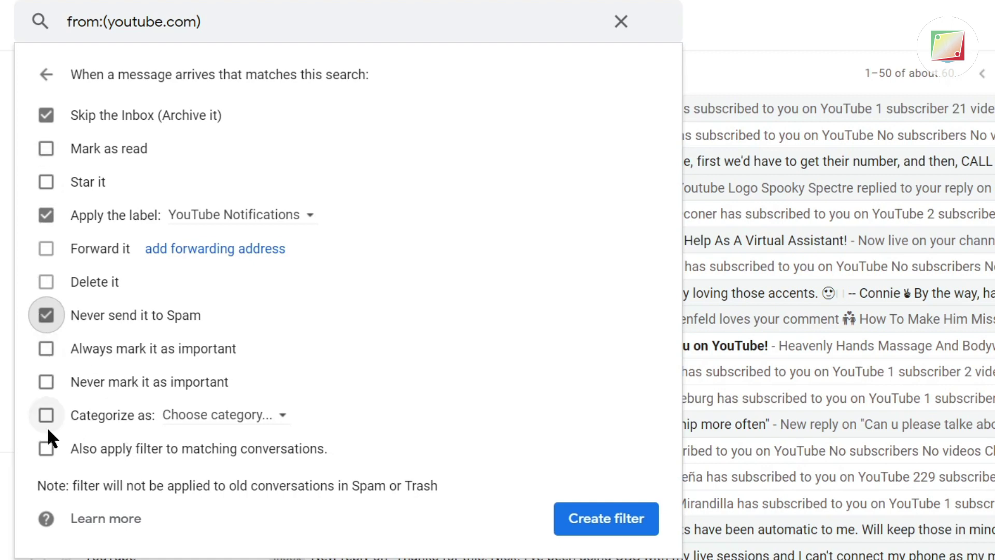
left_click(46, 447)
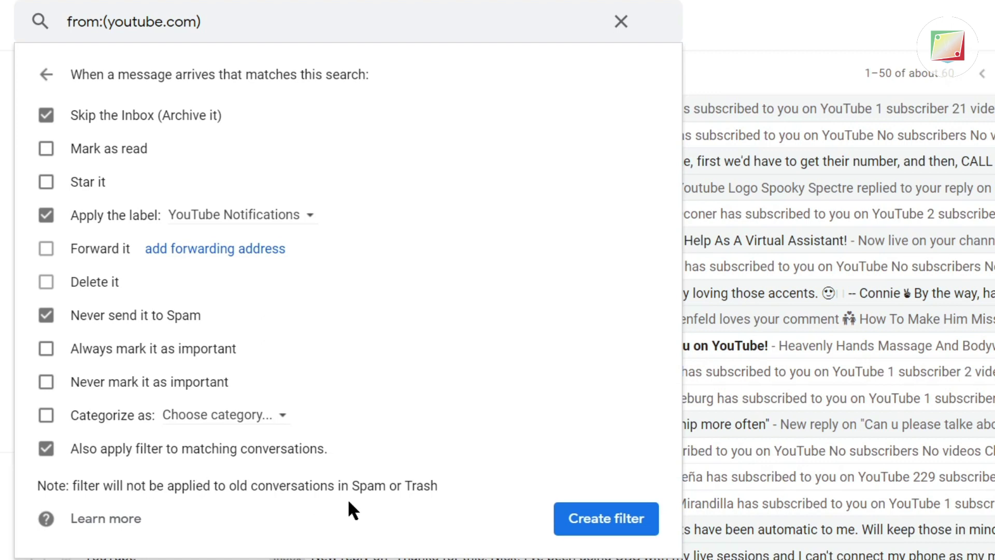
left_click(563, 529)
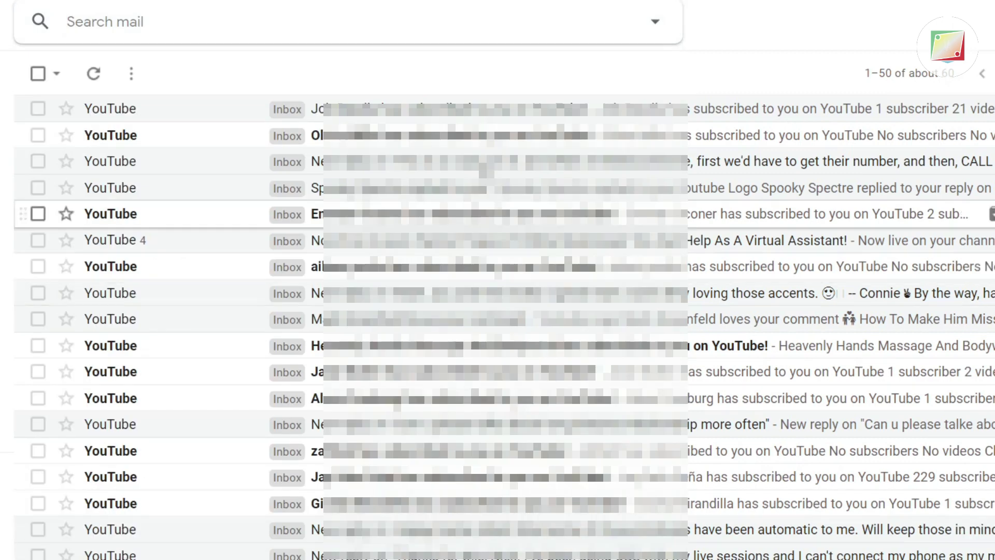
Return to the Primary inbox and scroll through it to confirm no YouTube emails remain.
left_click(67, 22)
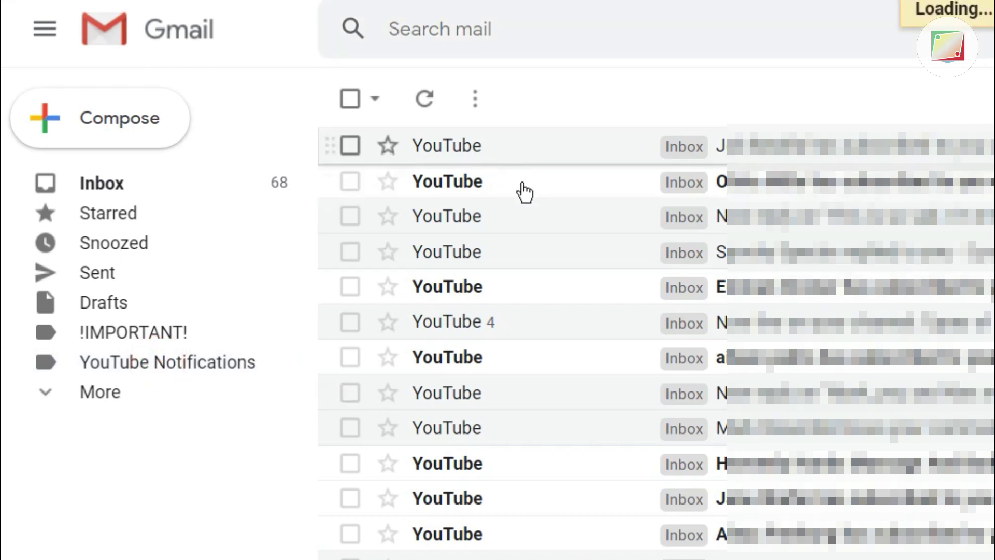
left_click(526, 534)
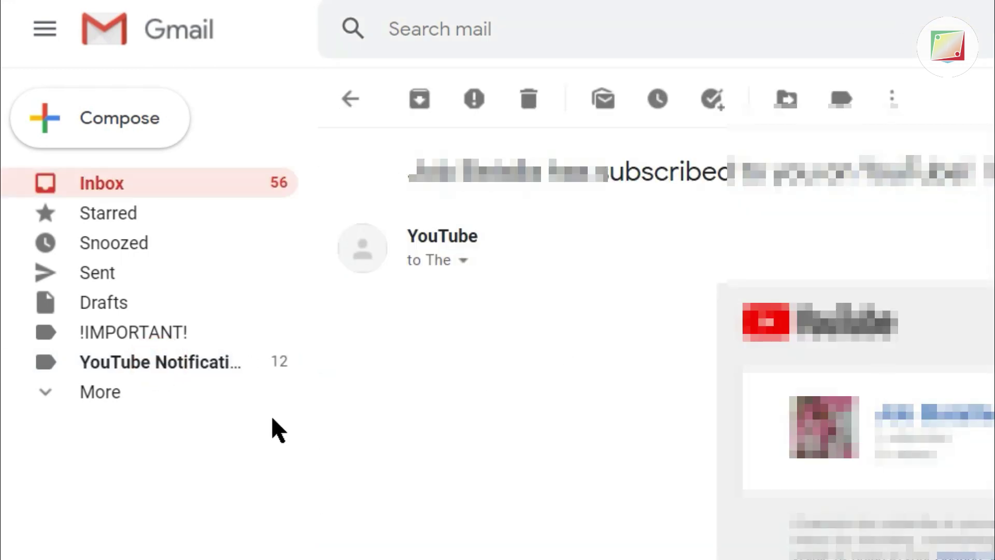
left_click(154, 184)
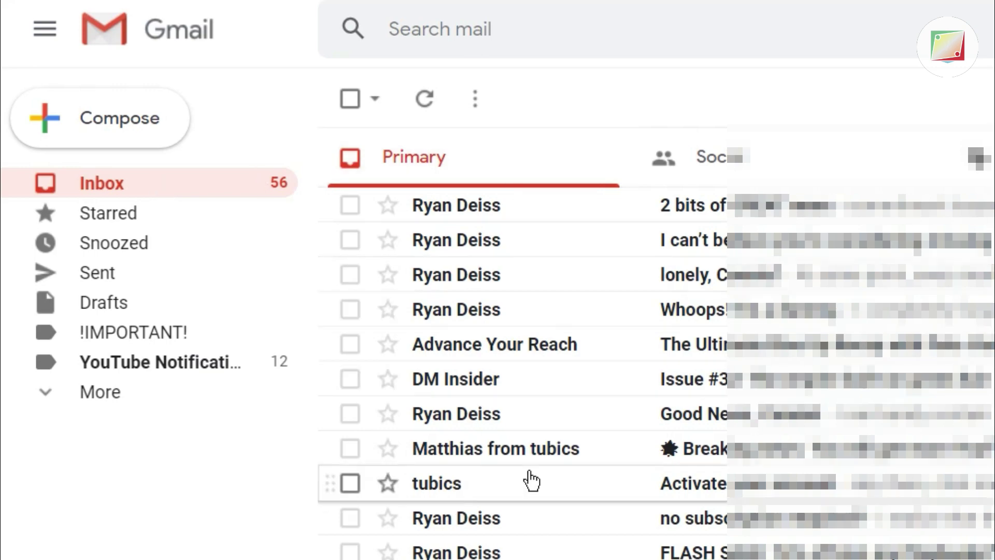
scroll(526, 506, "down", 5)
scroll(526, 511, "down", 5)
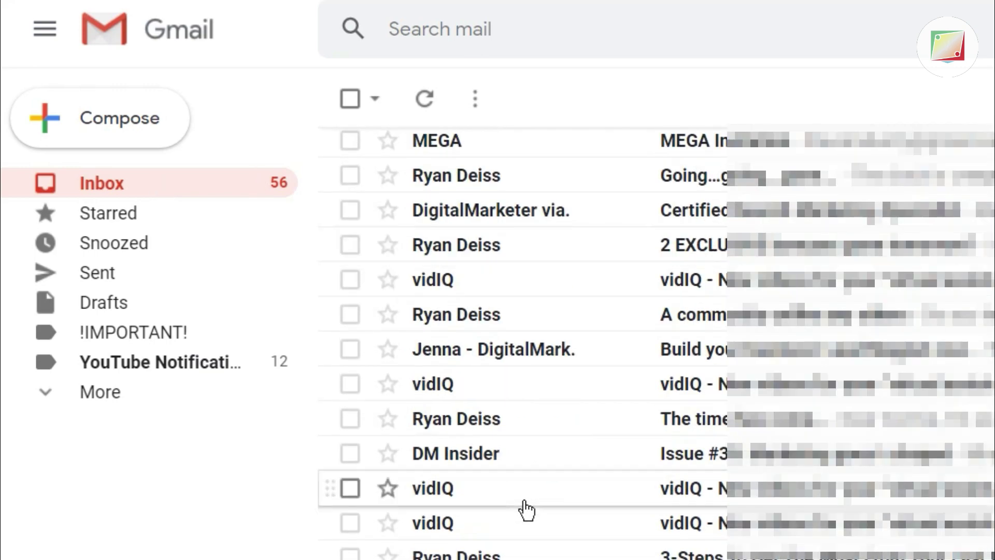
scroll(527, 510, "up", 10)
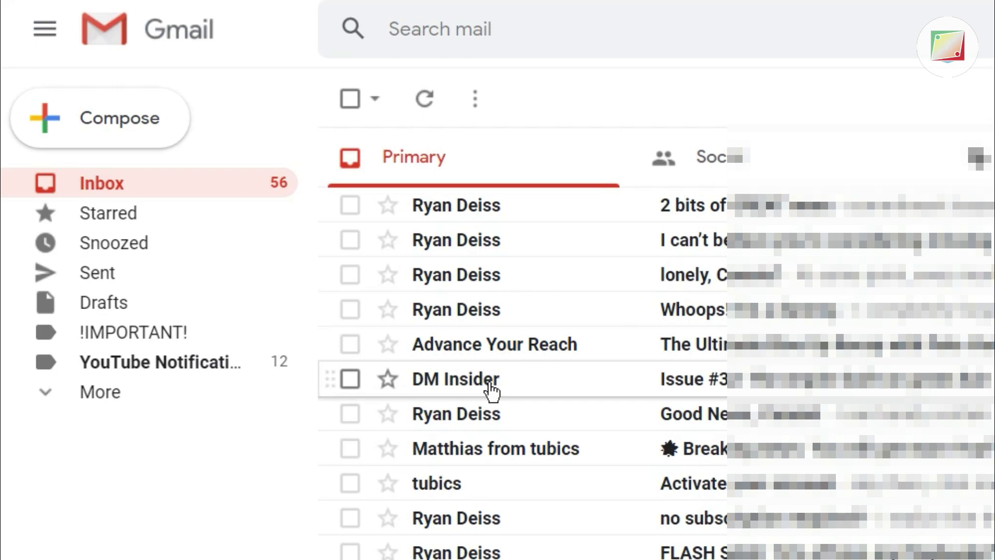
Open the '2 bits of GREAT news' DigitalMarketer email.
mouse_move(492, 391)
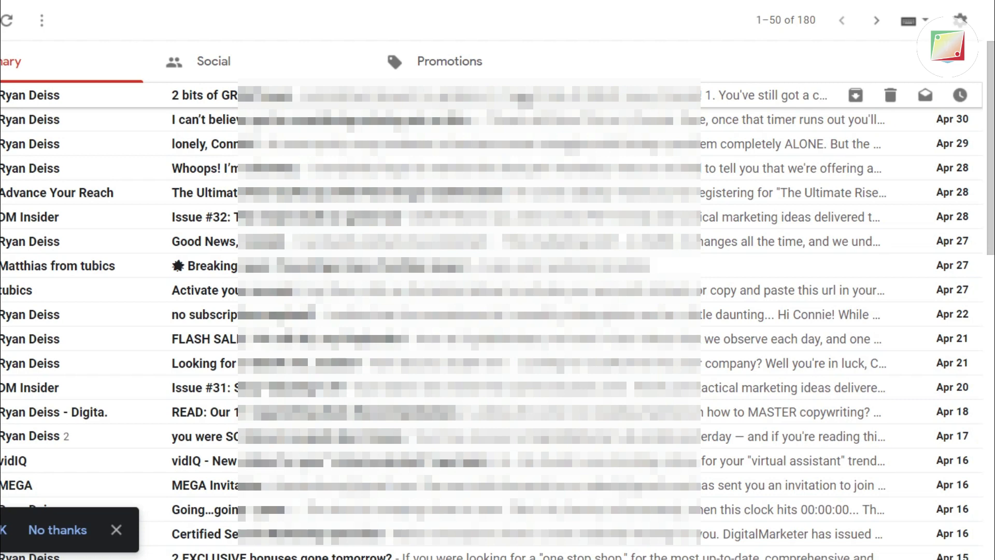
left_click(521, 94)
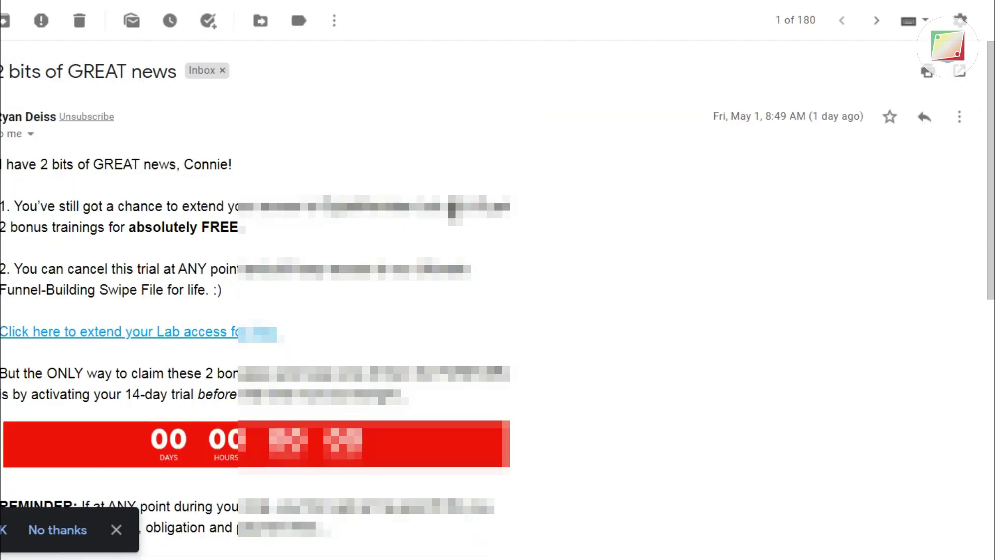
scroll(452, 207, "down", 2)
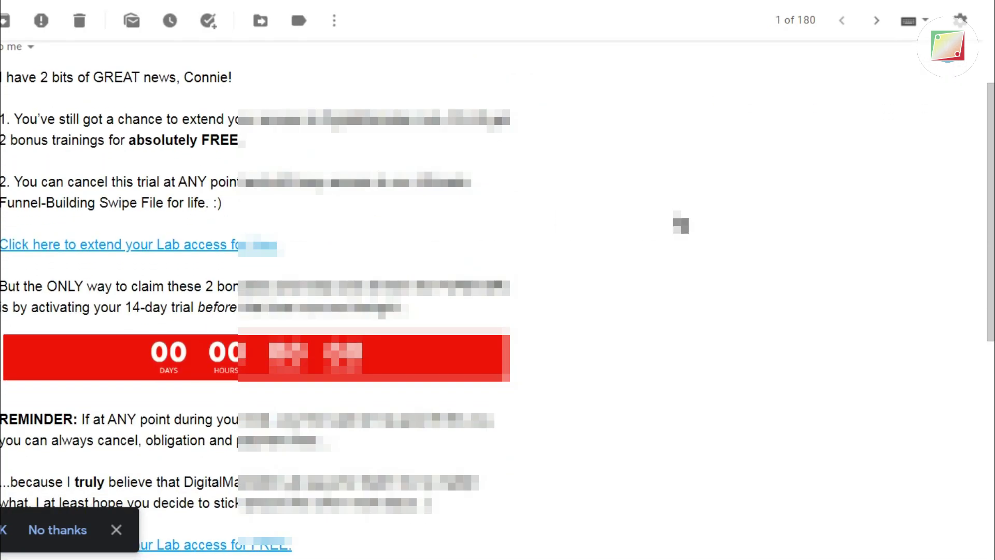
scroll(688, 226, "up", 2)
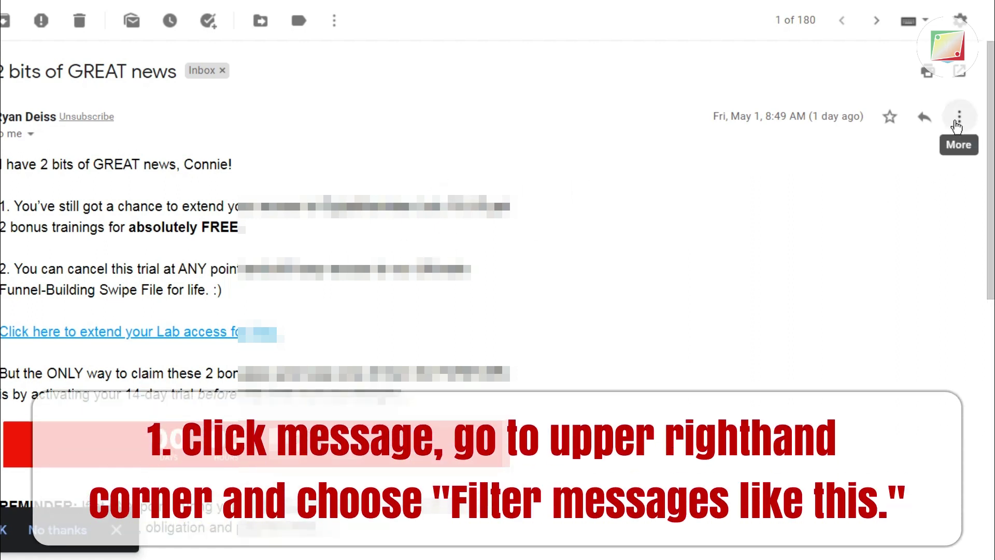
Start a filter from its sender with From trimmed to digitalmarketer.com, then continue to actions.
left_click(958, 118)
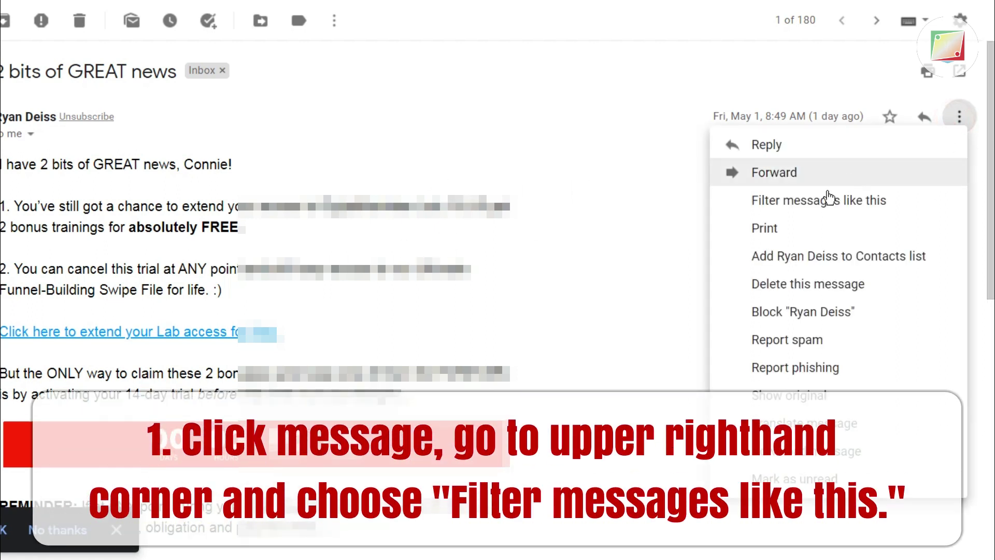
left_click(828, 200)
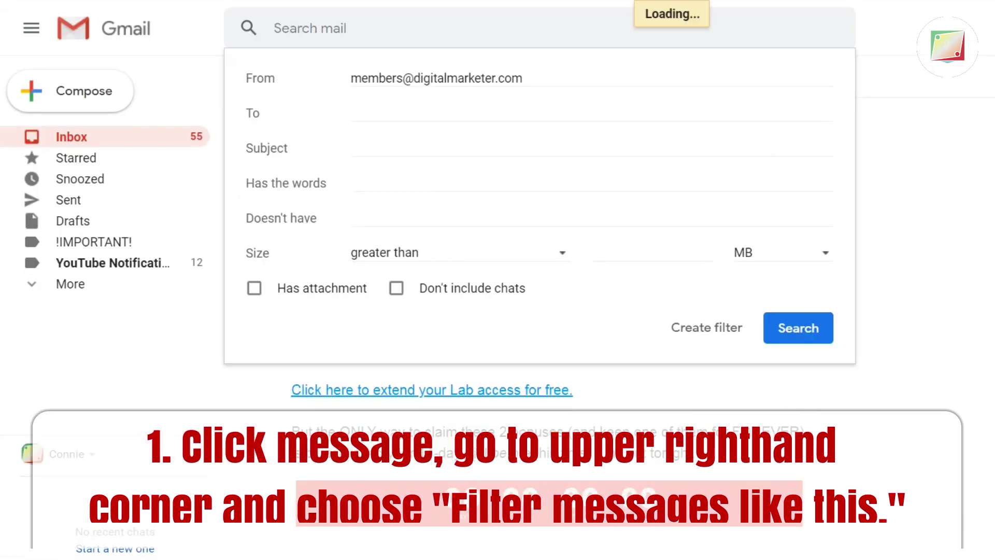
left_click_drag(413, 82, 363, 89)
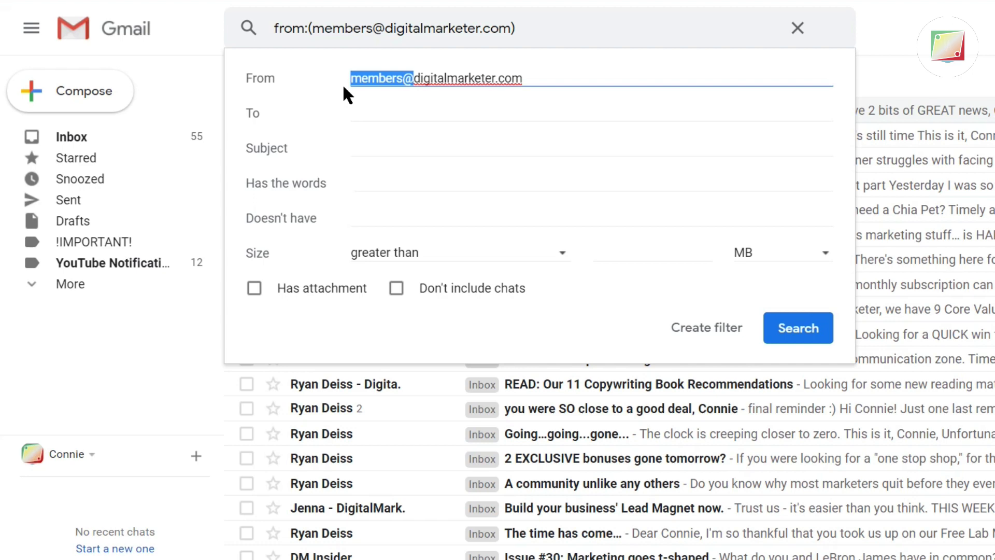
key("BackSpace")
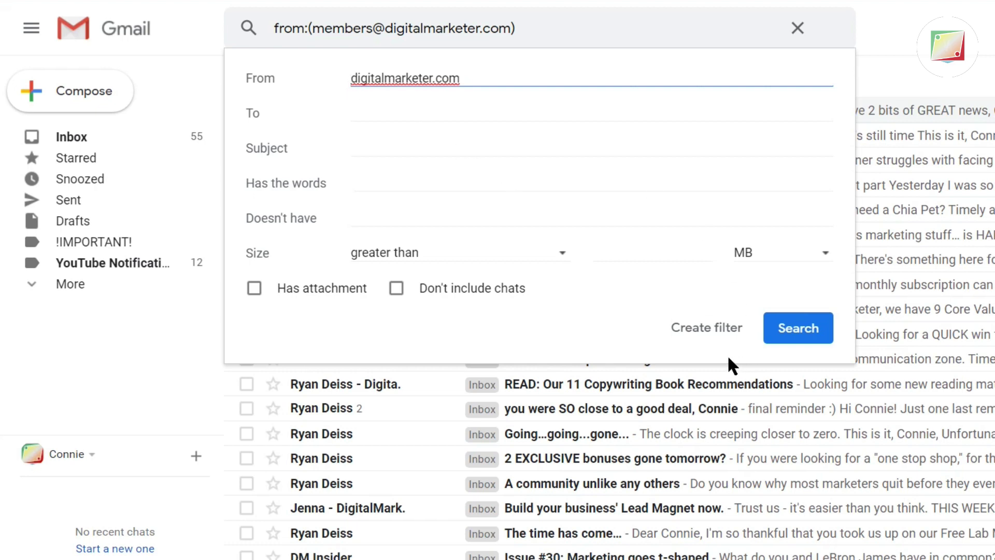
left_click(711, 328)
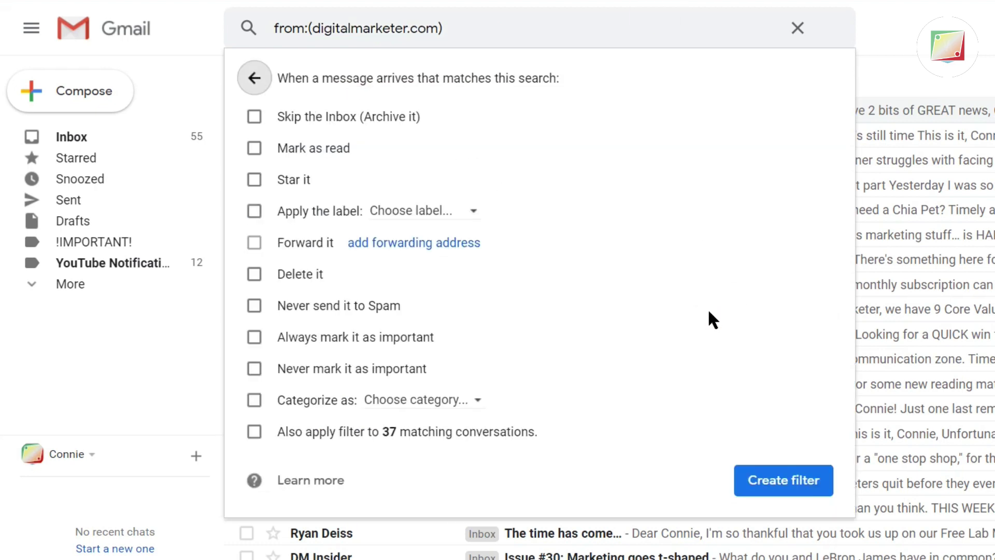
Make the filter skip the Inbox and apply a new 'DigitalMarketer' label.
left_click(328, 118)
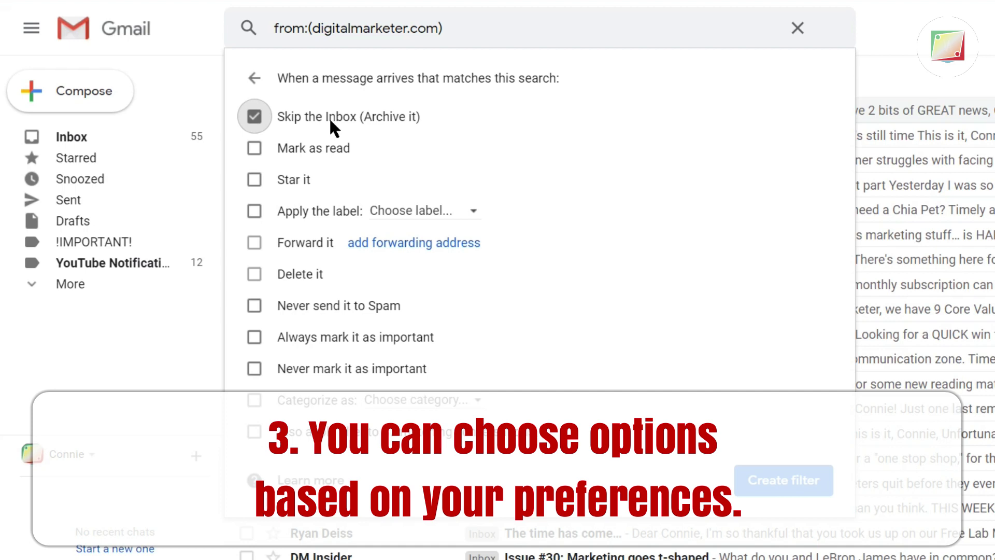
left_click(287, 213)
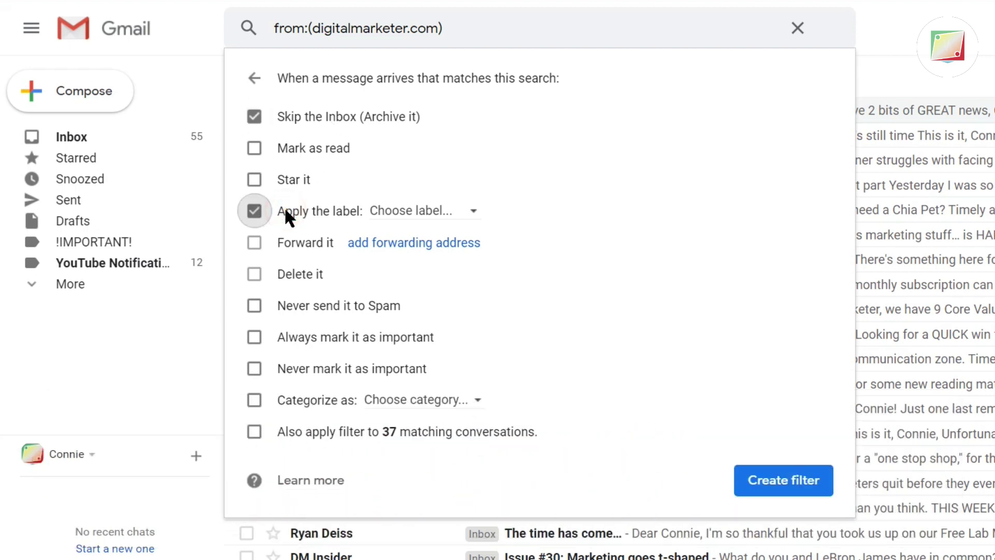
left_click(434, 210)
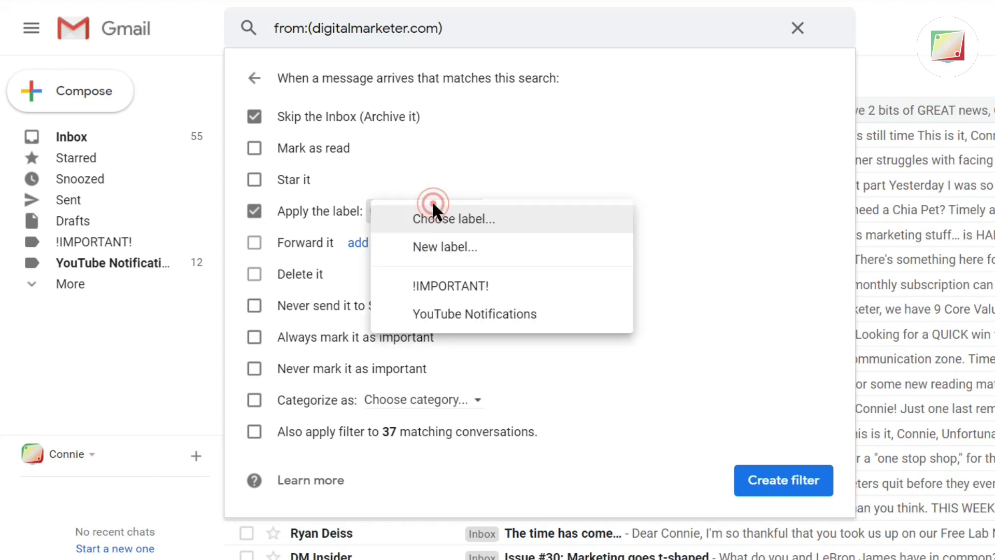
left_click(444, 248)
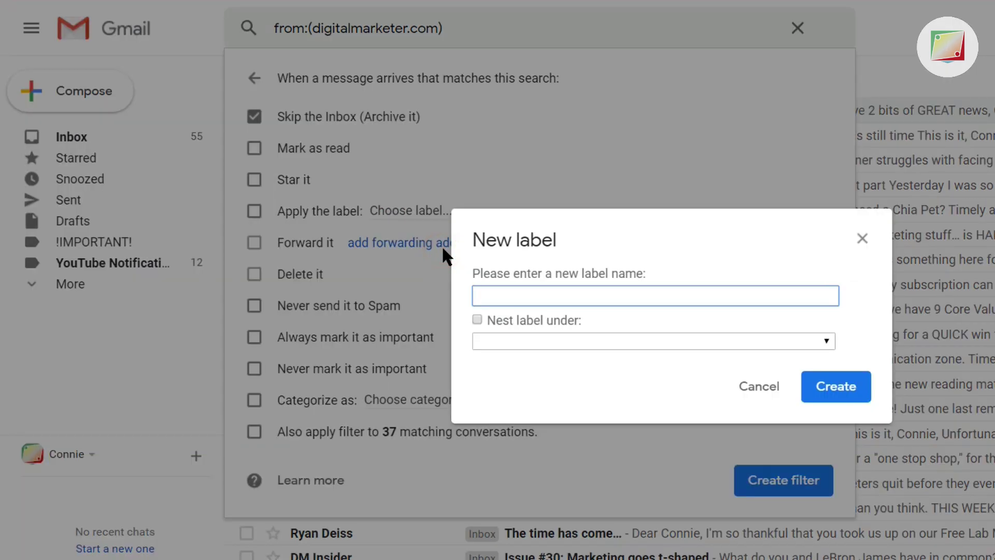
type("DigitalMarketer")
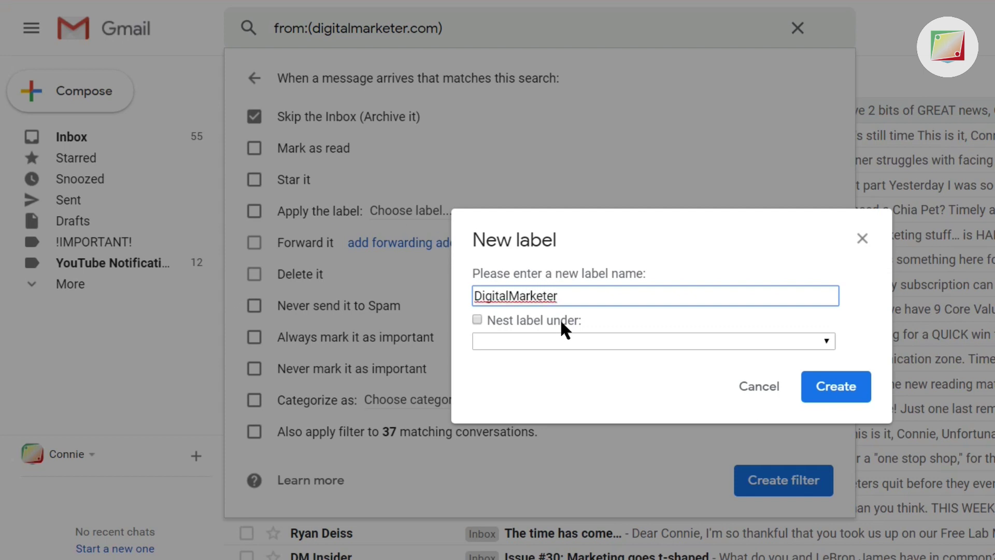
left_click(851, 395)
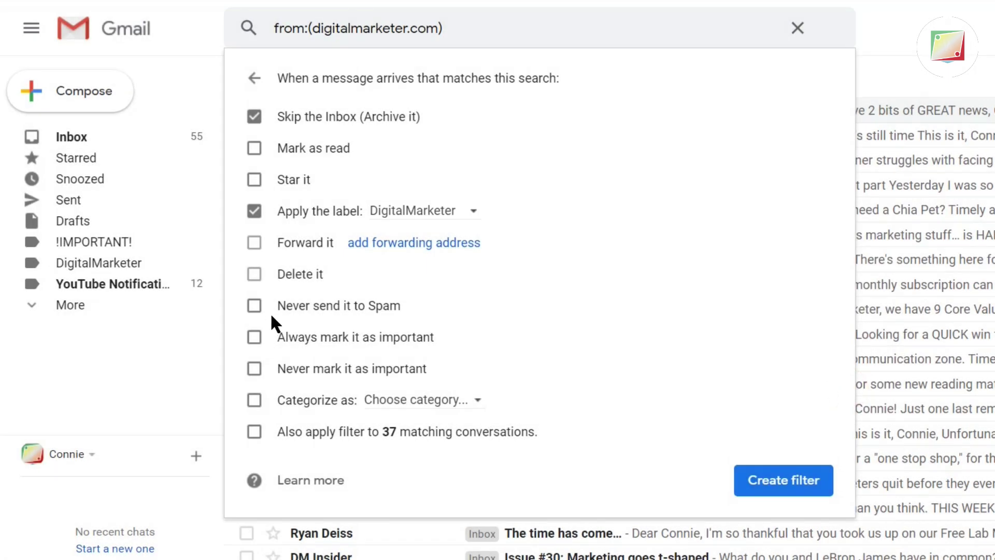
Add Never send to Spam, apply to the 37 existing conversations, and save the filter.
left_click(288, 306)
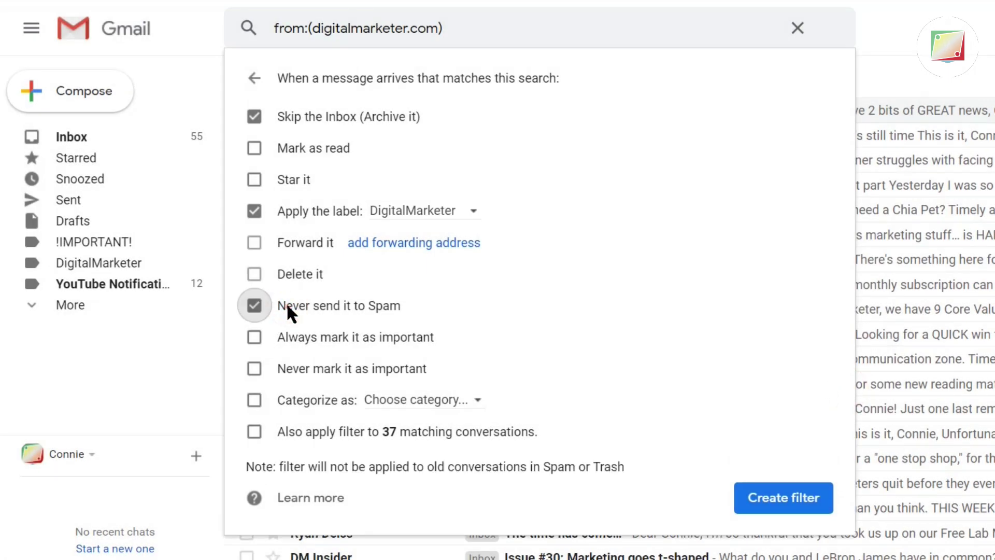
left_click(252, 431)
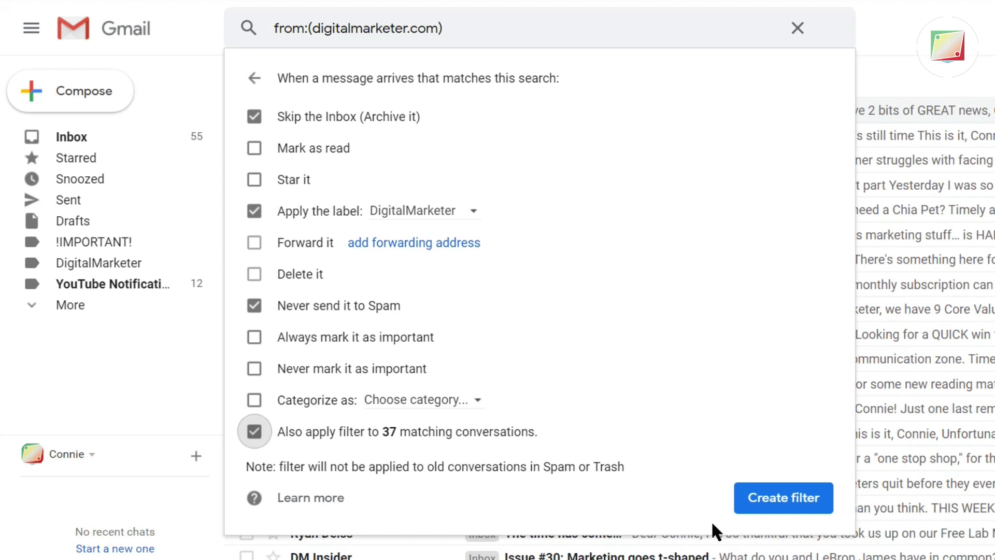
left_click(782, 505)
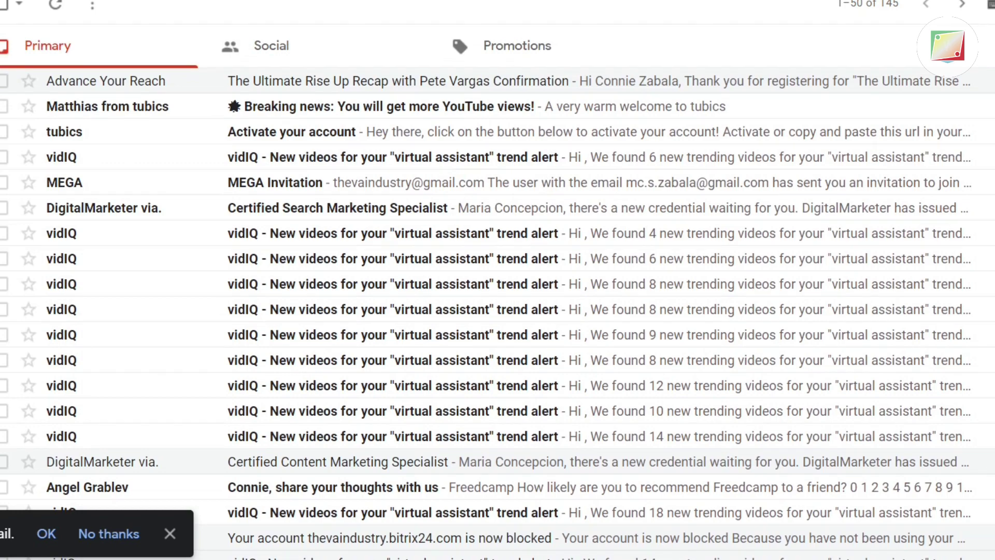
Open a vidIQ trend alert email and start a filter with From trimmed to vidiq.com.
left_click(102, 234)
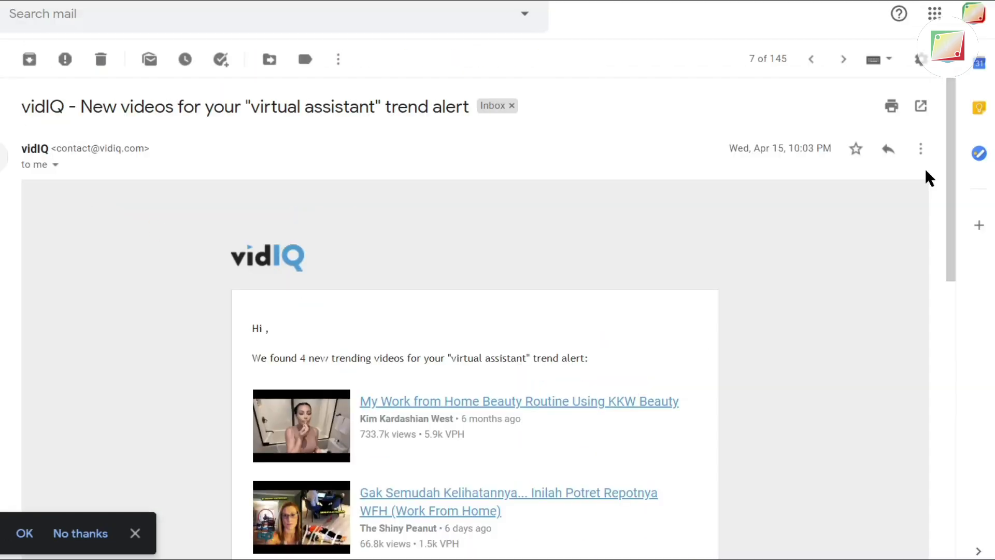
left_click(921, 151)
left_click(755, 228)
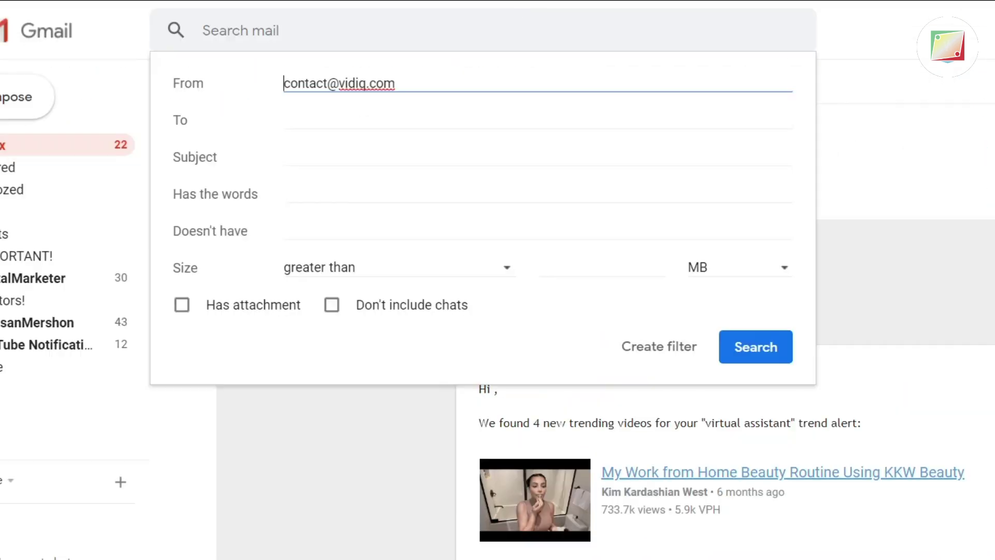
left_click_drag(334, 83, 220, 96)
key("BackSpace")
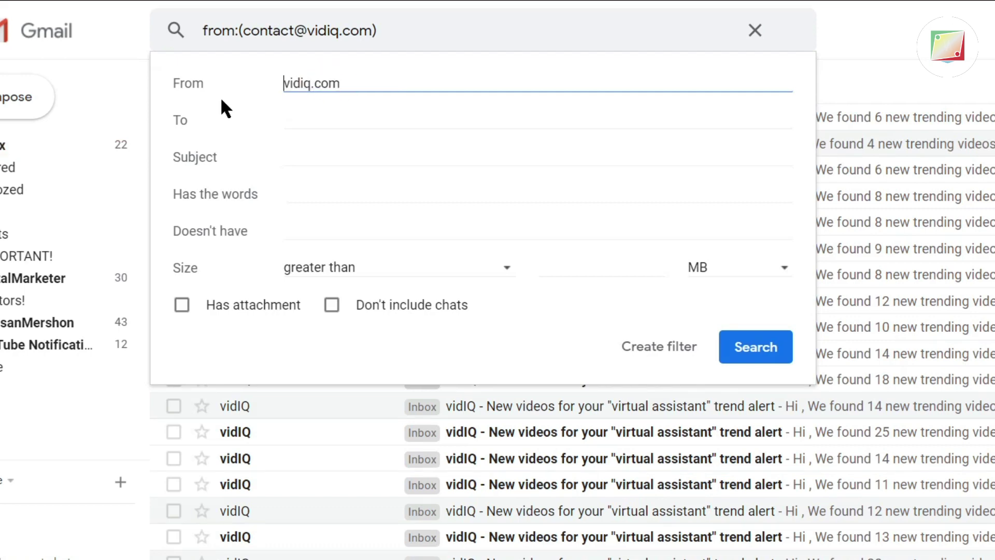
left_click(656, 349)
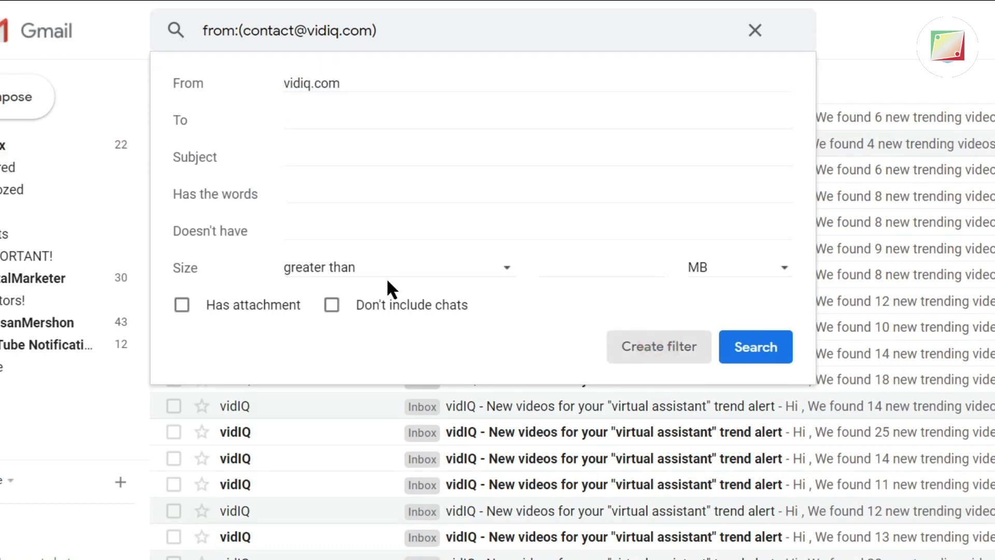
Make the vidiq.com filter skip the Inbox and apply a new 'YTTools' label.
left_click(231, 122)
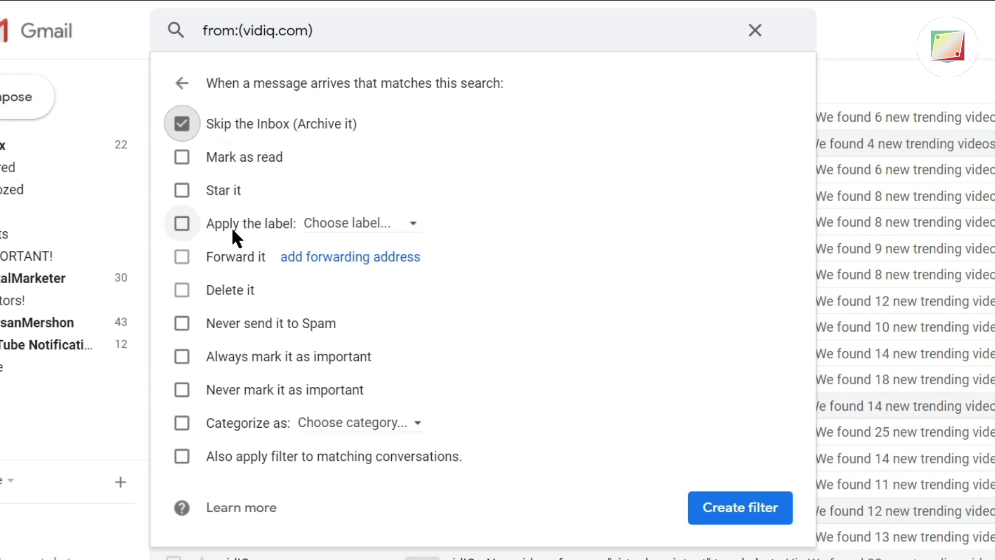
left_click(264, 224)
left_click(338, 223)
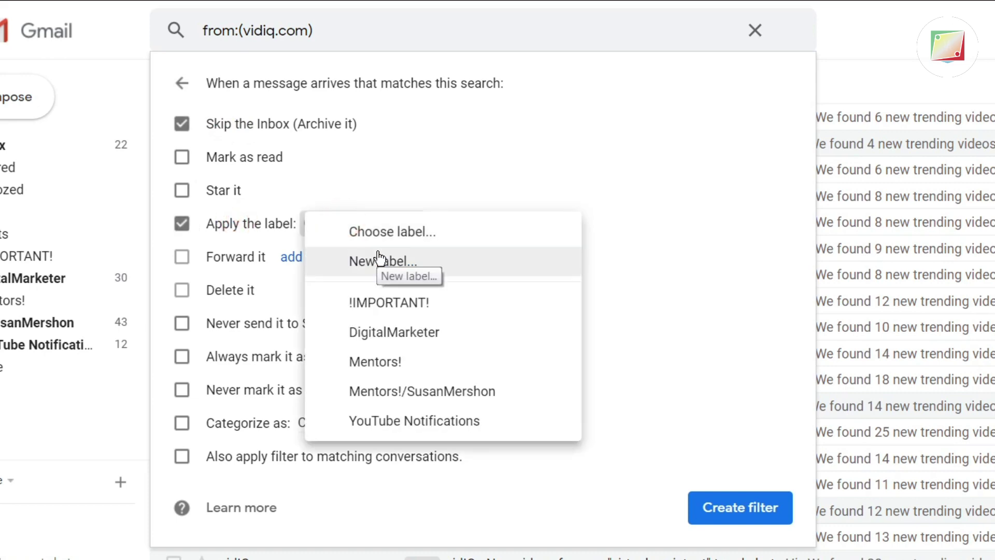
left_click(378, 255)
type("YQ")
key("BackSpace")
key("BackSpace")
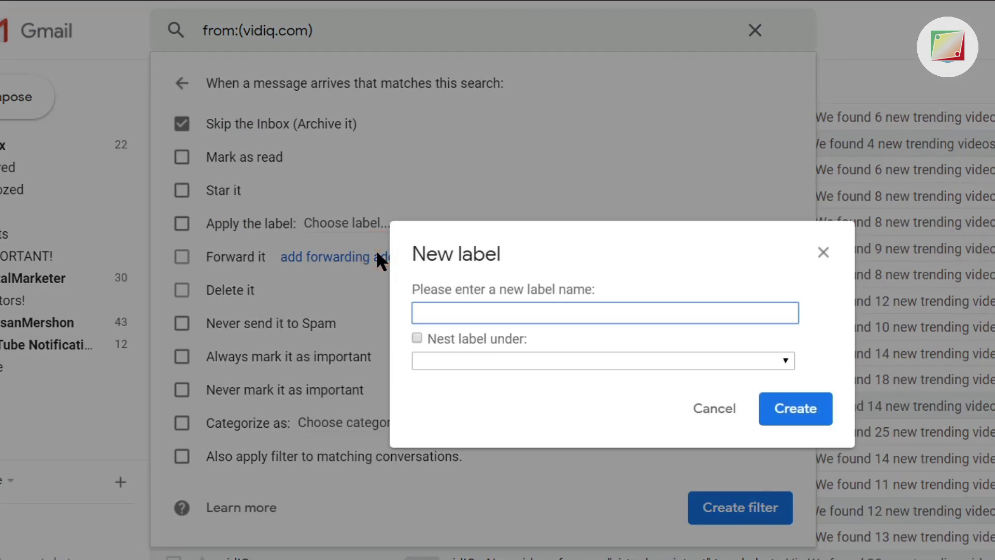
type("YTTools")
left_click(766, 412)
Add Never send to Spam, apply to existing conversations, and save the vidiq.com filter.
left_click(282, 322)
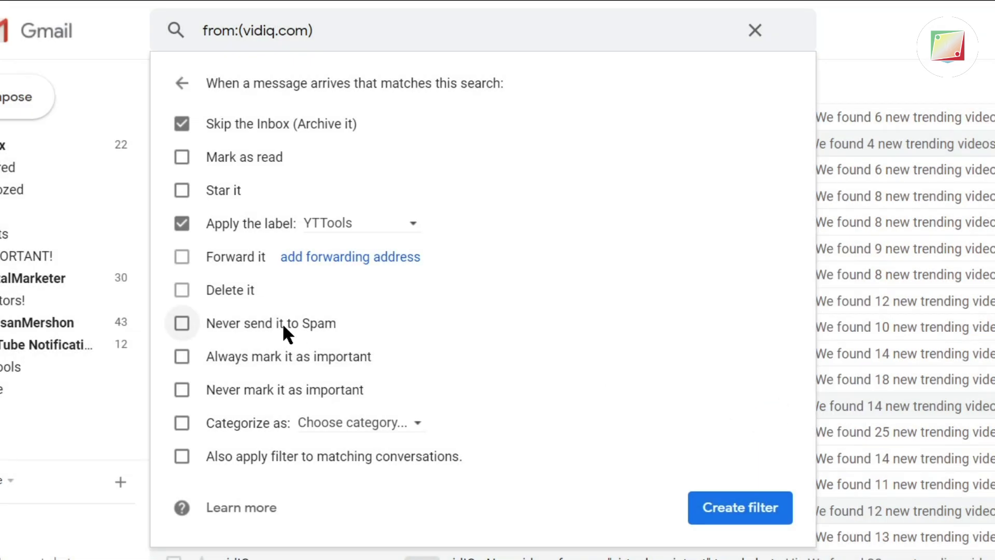
left_click(353, 458)
left_click(726, 526)
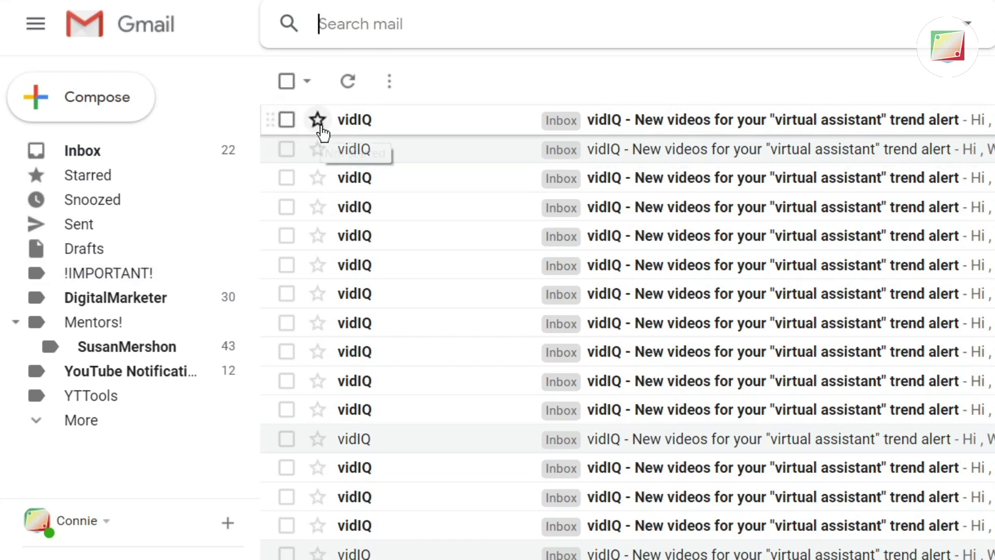
Open the tubics account activation email and start a filter with From trimmed to tubics.com.
left_click(109, 400)
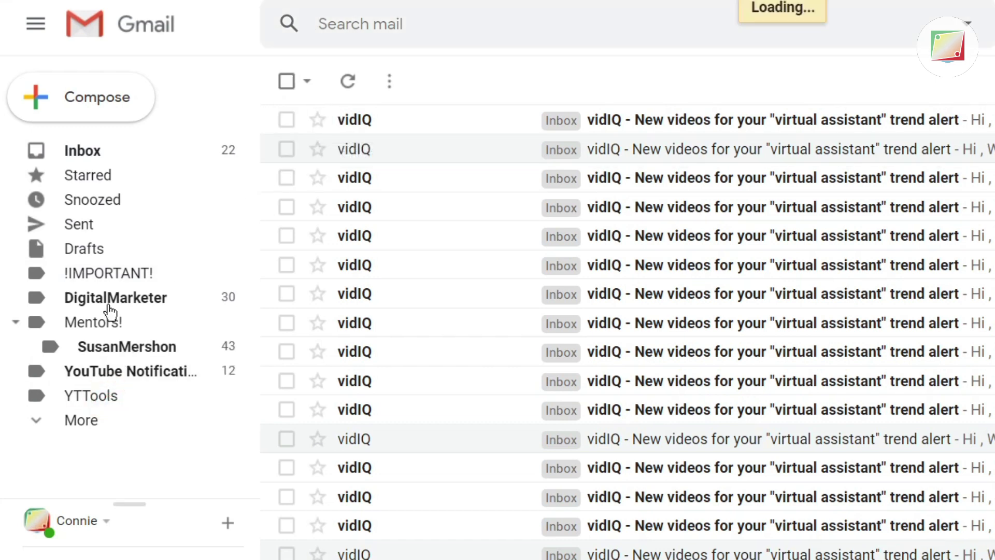
left_click(112, 154)
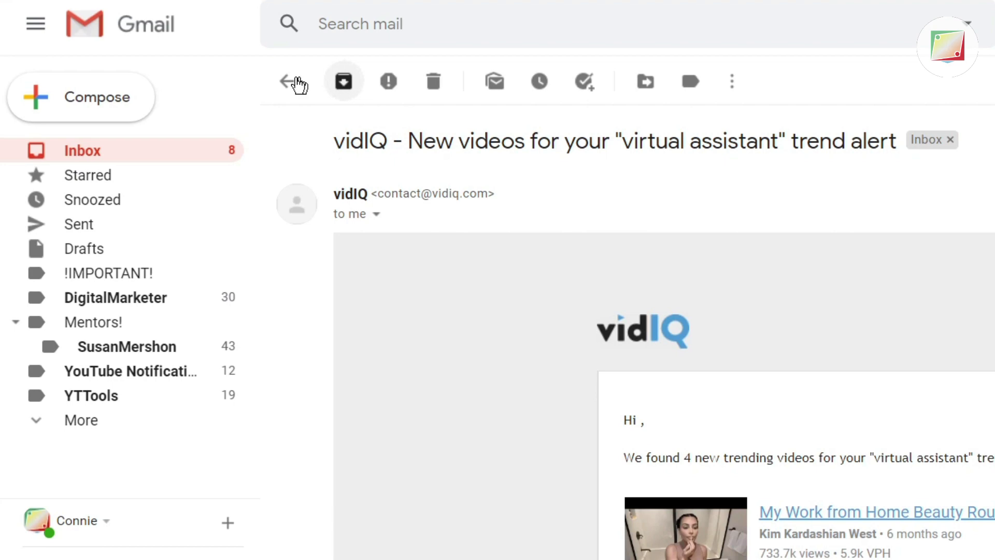
left_click(287, 80)
left_click(429, 228)
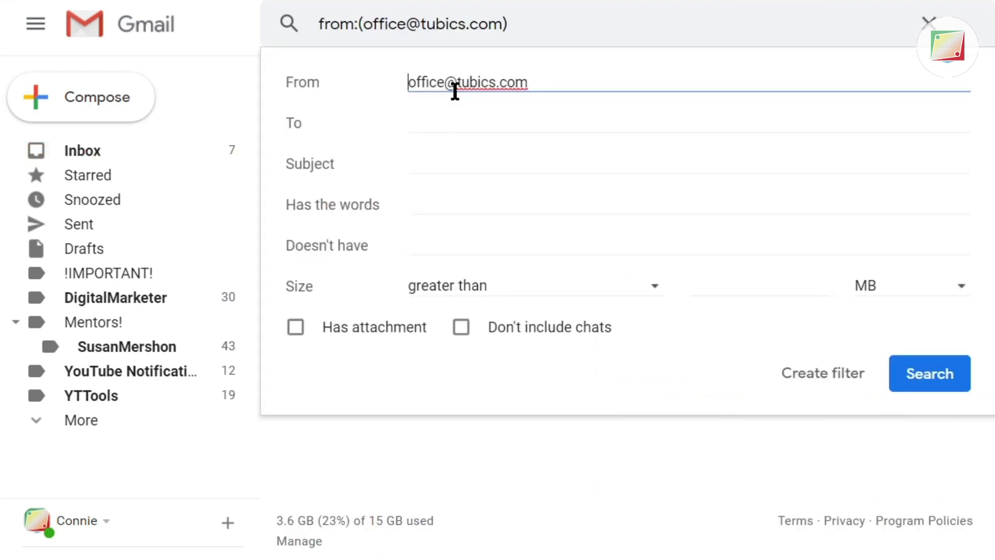
left_click_drag(455, 92, 366, 91)
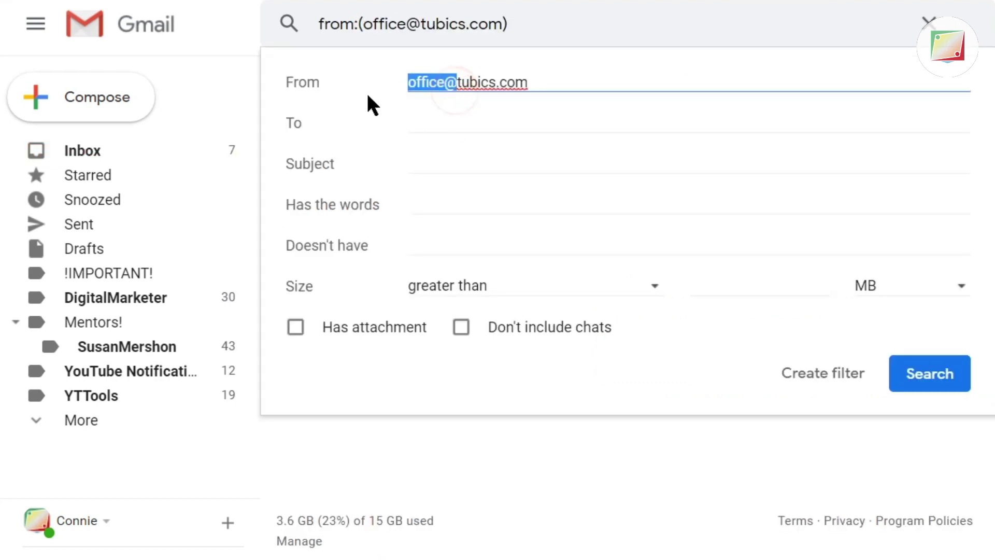
key("BackSpace")
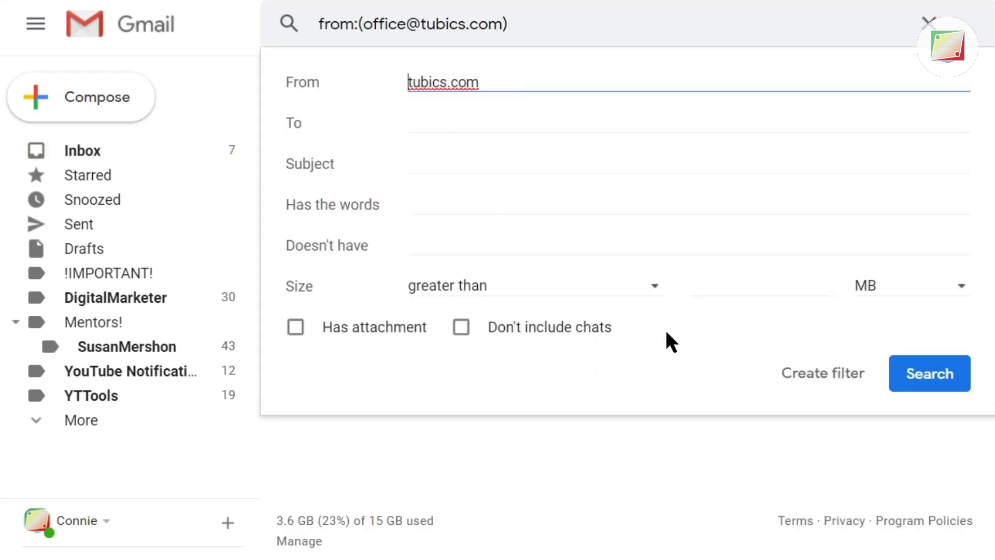
left_click(820, 376)
Make the filter skip the Inbox and apply a new 'Tubics' label nested under YTTools.
left_click(267, 78)
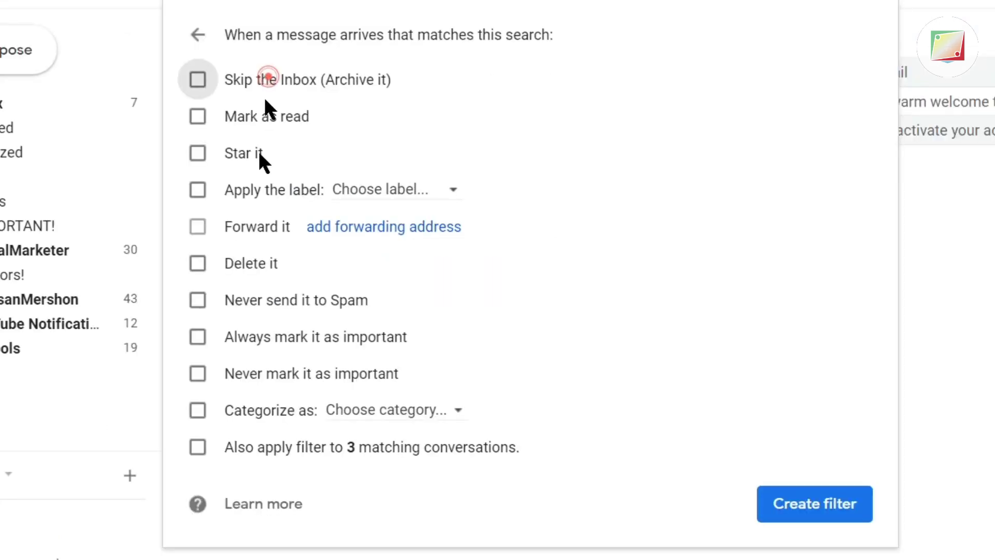
left_click(262, 190)
left_click(375, 189)
left_click(395, 234)
type("Tubics")
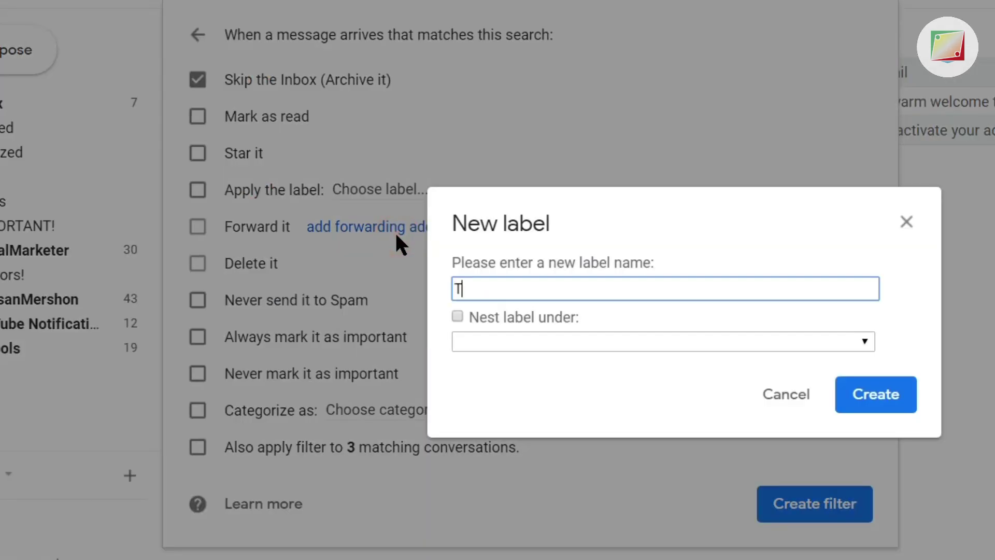
left_click(495, 318)
left_click(513, 341)
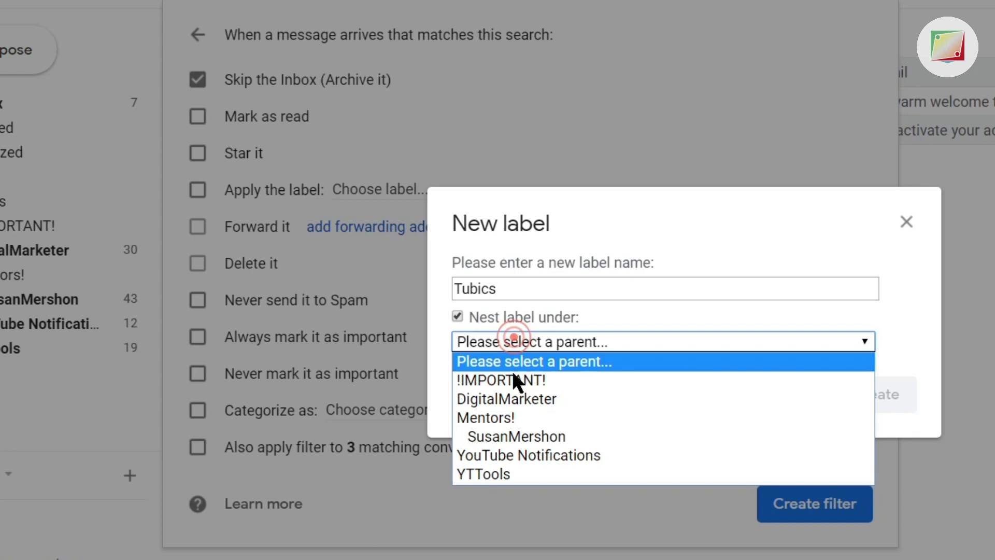
left_click(518, 469)
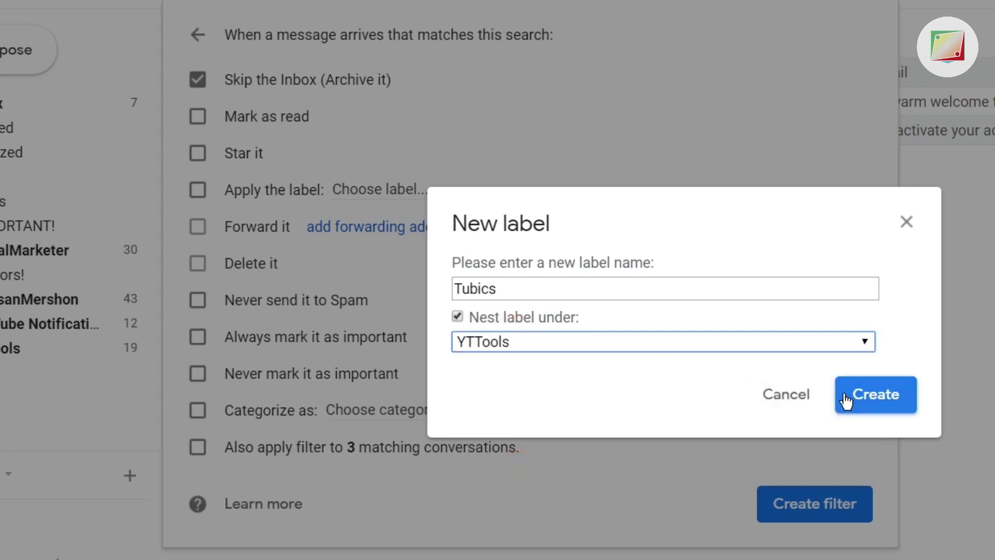
left_click(868, 392)
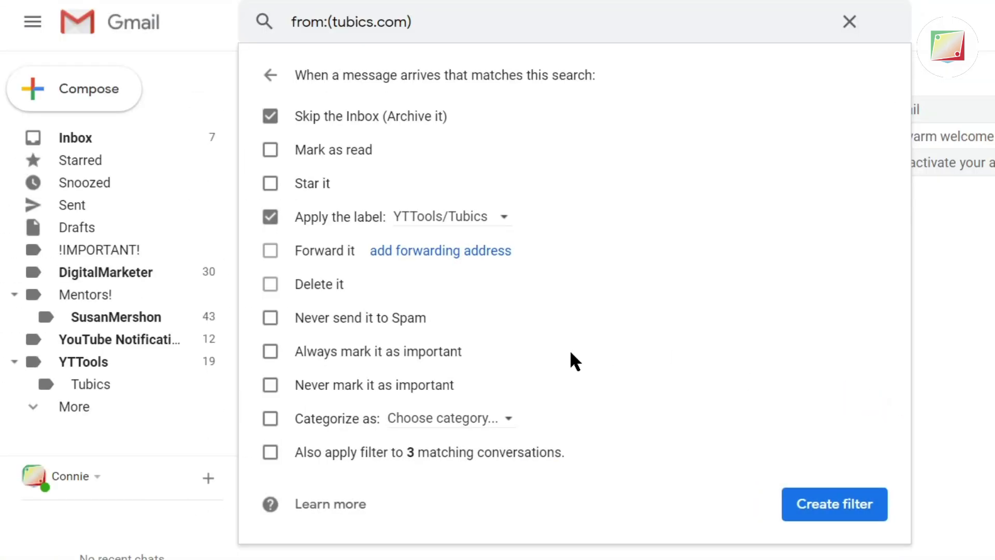
Add Never send to Spam, apply to the 3 existing conversations, and save the tubics.com filter.
left_click(299, 300)
left_click(364, 450)
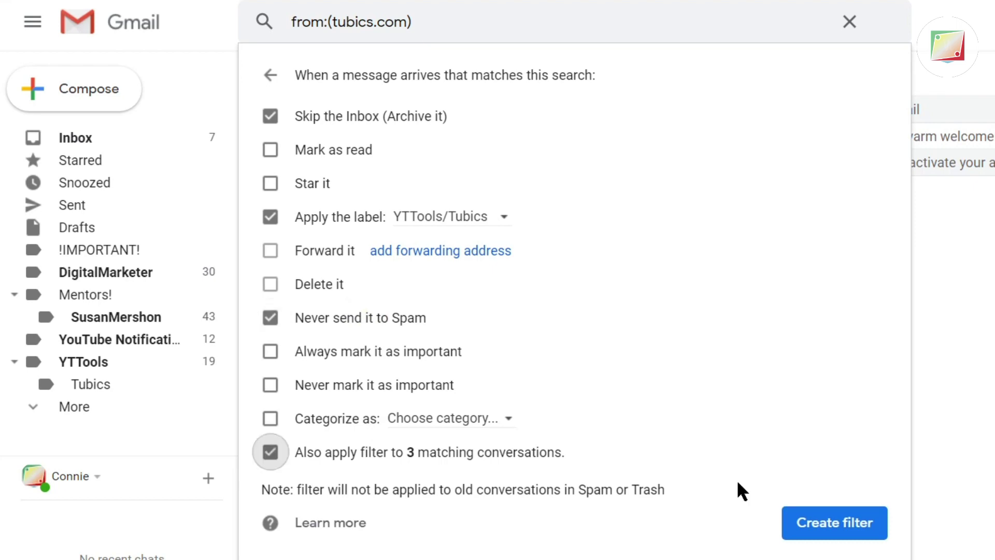
left_click(822, 520)
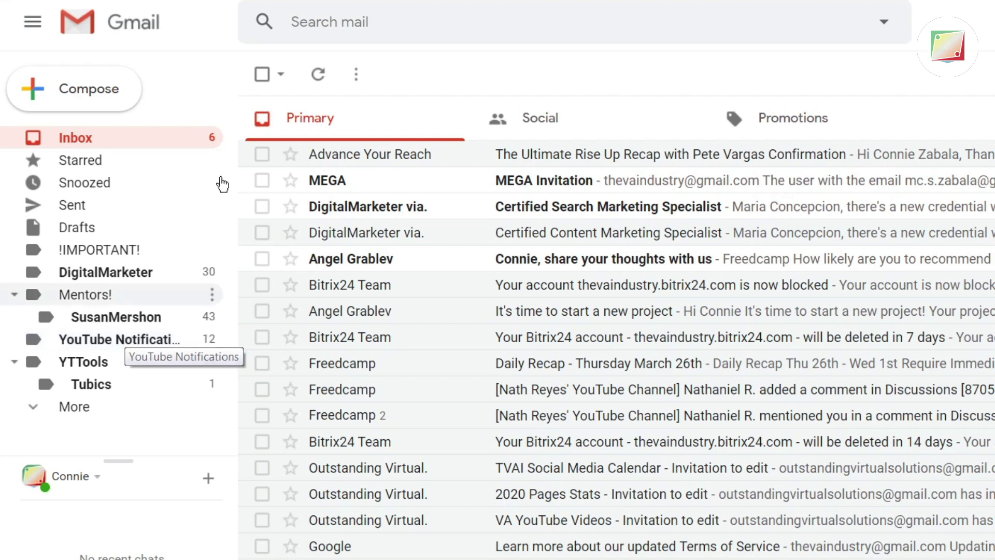
Focus the mail search box, then dismiss its suggestions to view the inbox and labels.
left_click(339, 22)
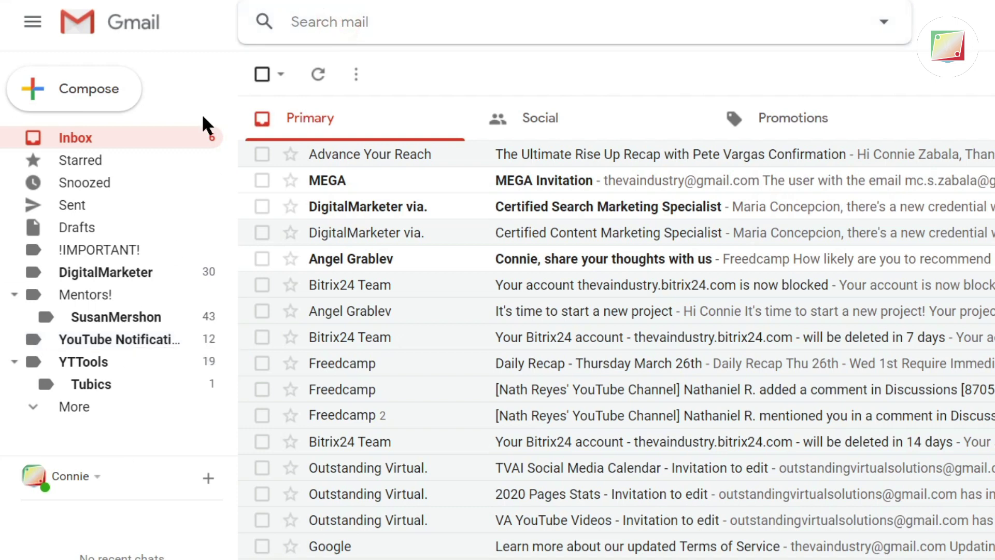
left_click(181, 54)
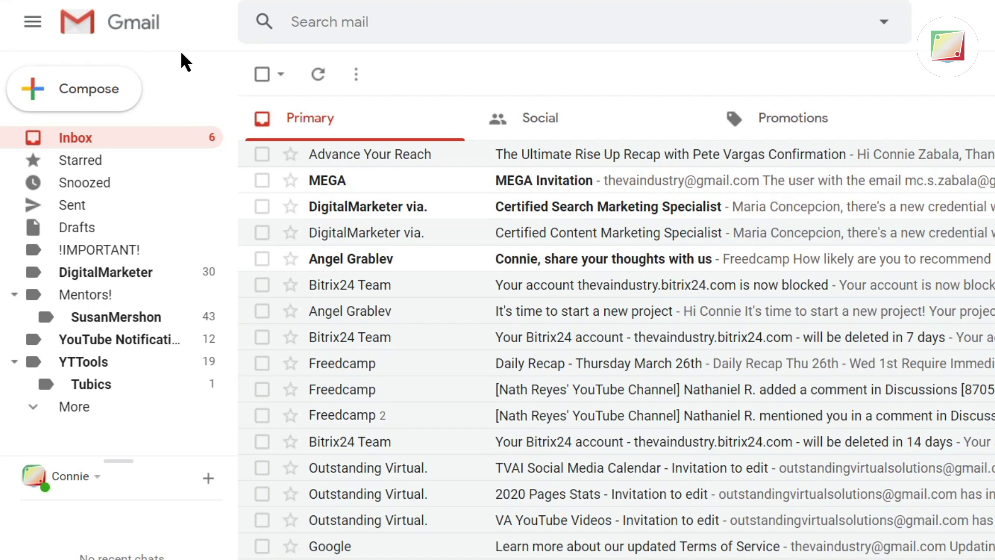